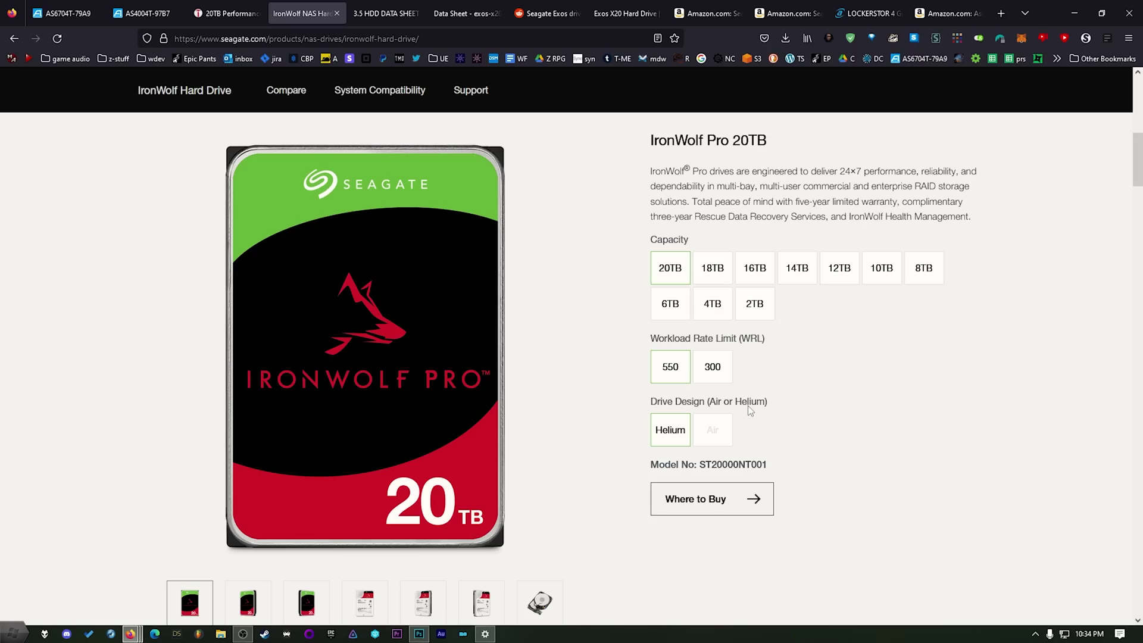
Step: Move from the IronWolf Pro datasheet to the Exos X20 datasheet's spec table showing 2,500,000-hour MTBF
left_click(378, 5)
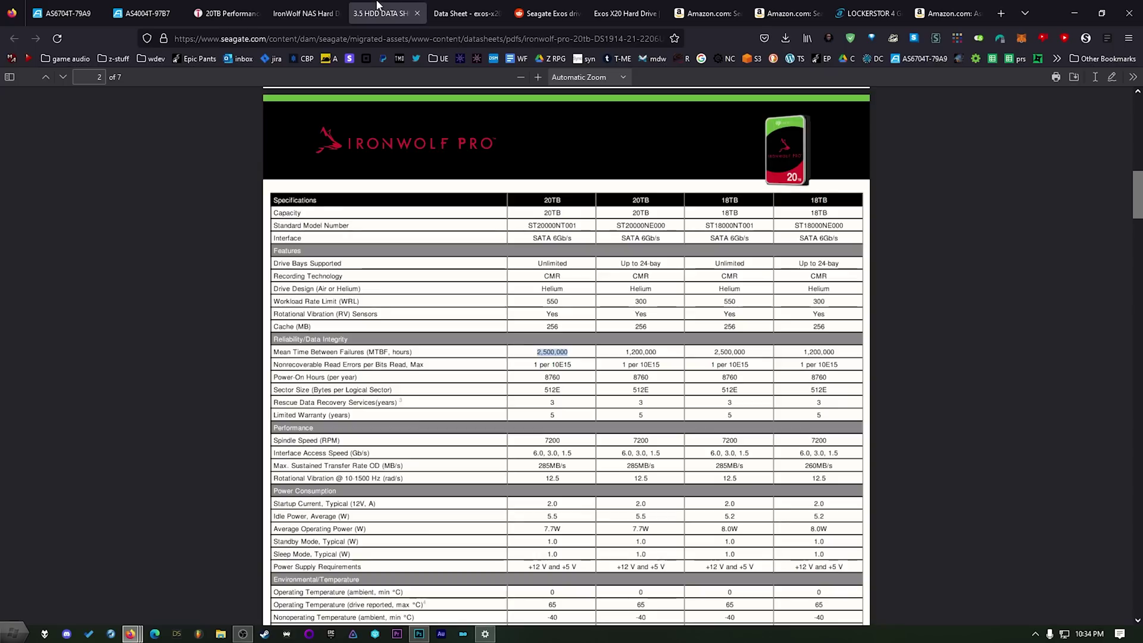
left_click(449, 13)
scroll(242, 386, "up", 5)
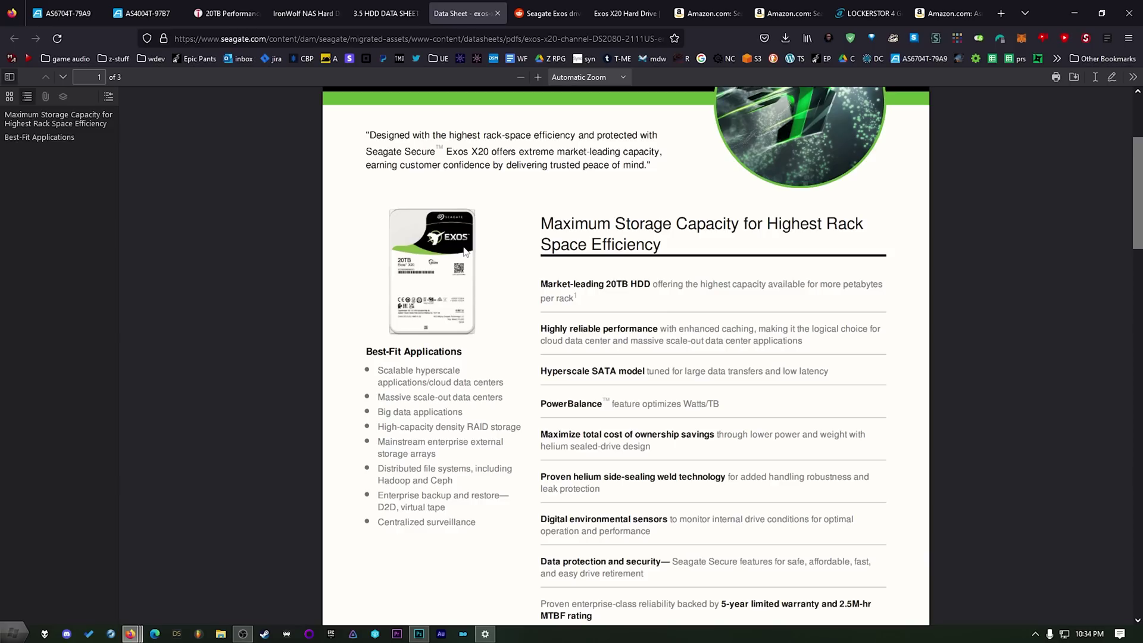
scroll(508, 332, "down", 10)
scroll(606, 433, "down", 2)
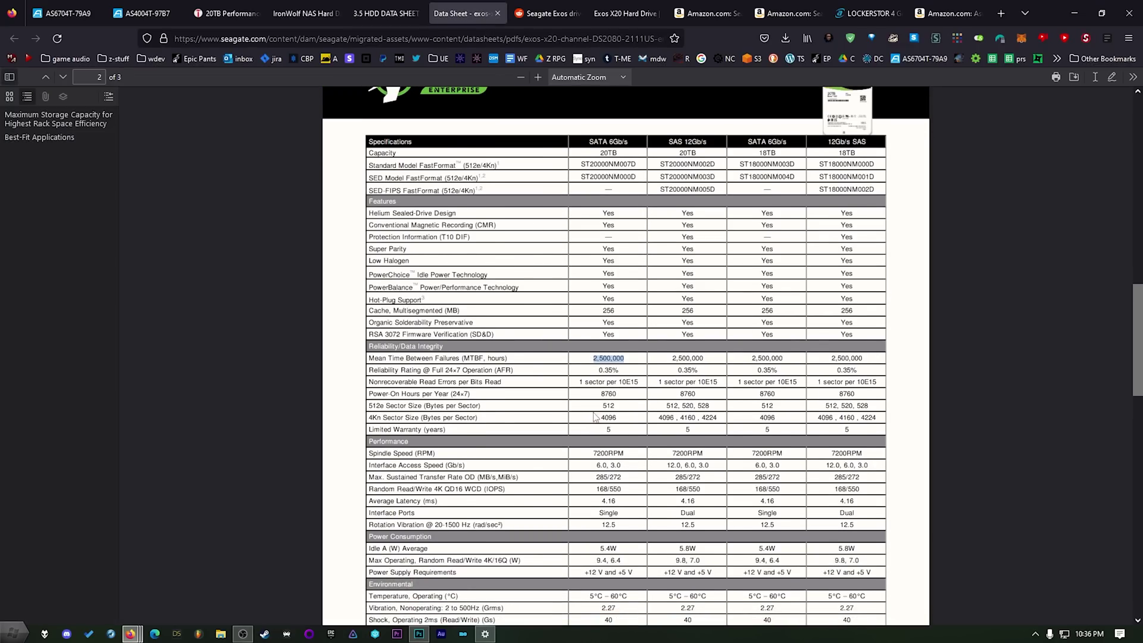
scroll(612, 388, "up", 5)
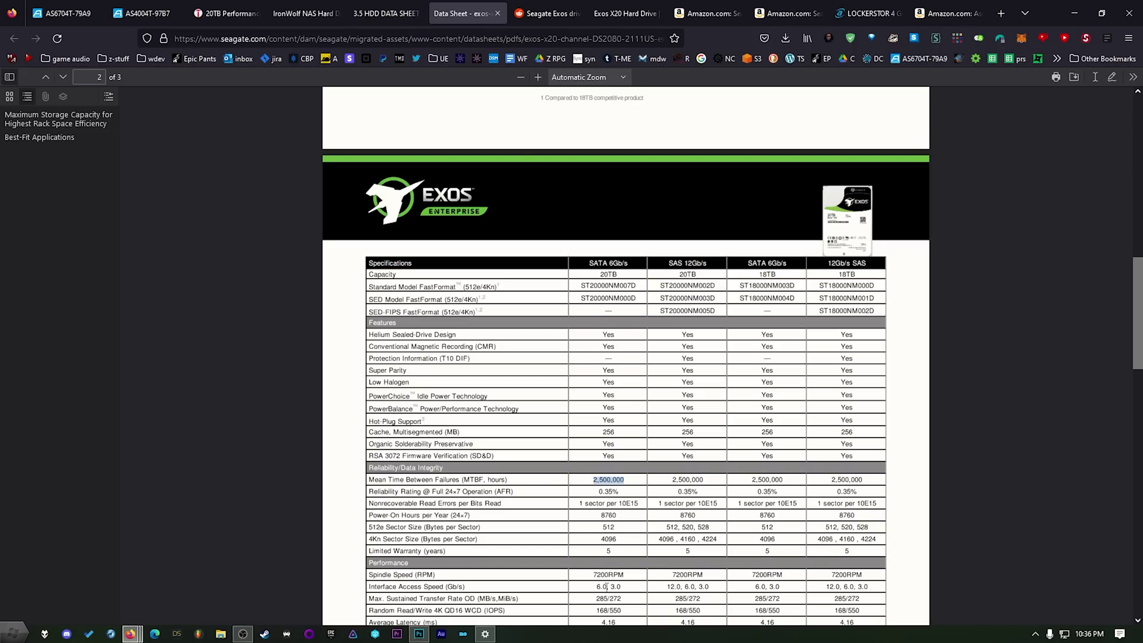
Step: Bring up the Amazon IronWolf Pro 20TB listing and highlight its $399.99 price
left_click(694, 6)
scroll(710, 208, "up", 1)
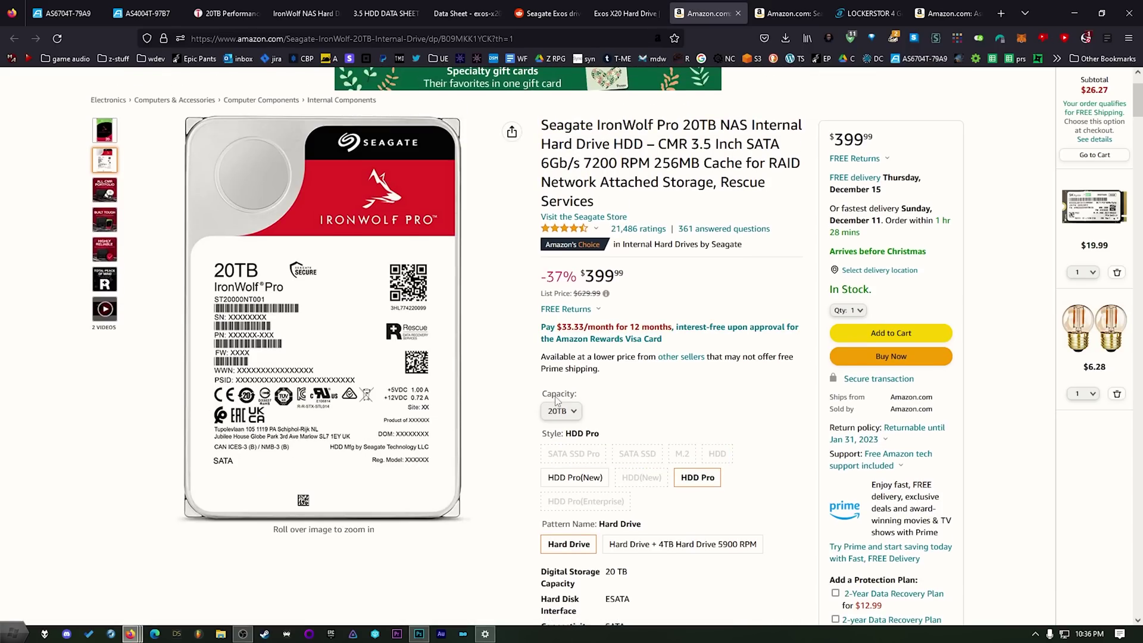
mouse_move(253, 307)
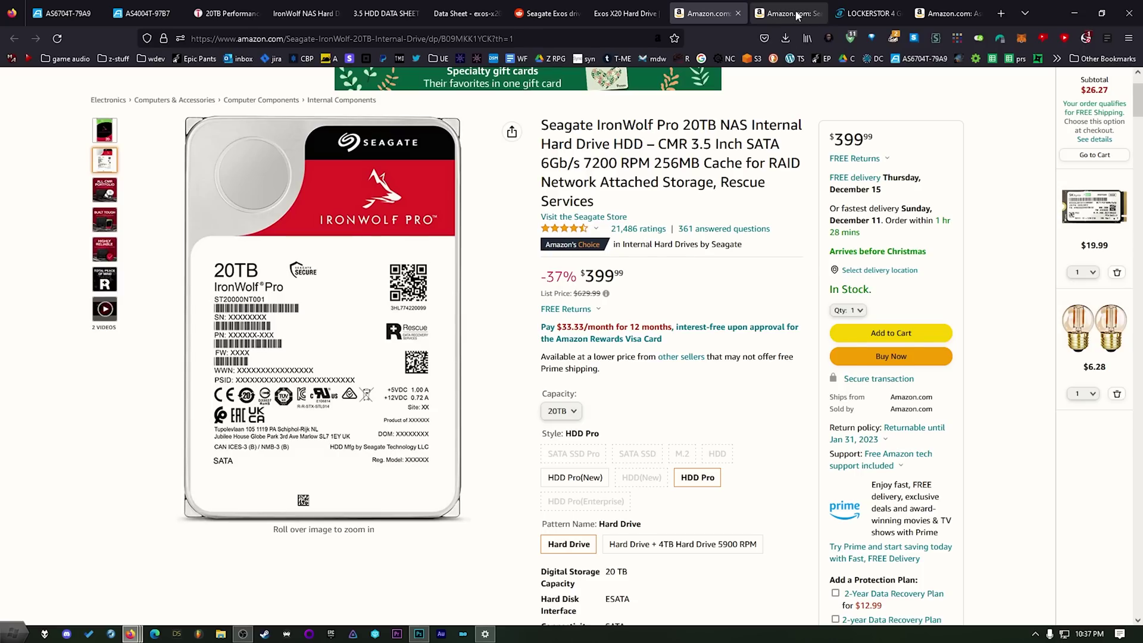
left_click(792, 13)
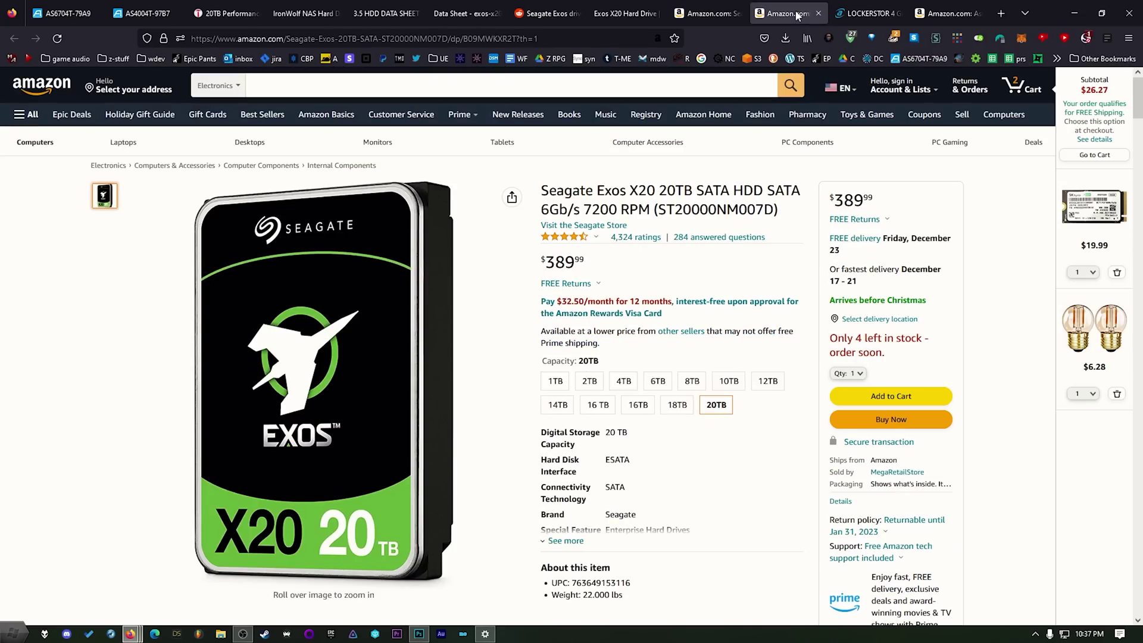
left_click(685, 13)
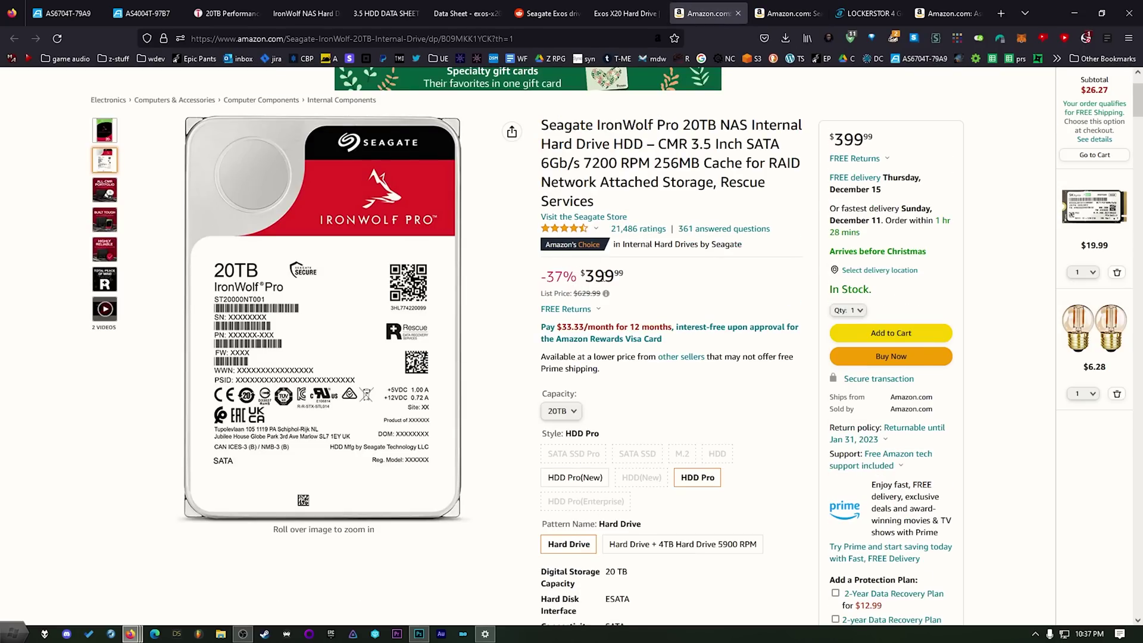
left_click_drag(595, 275, 623, 278)
Step: On the $389.99 Exos X20 listing, highlight the Seagate Exos title and scroll down to customer reviews
left_click(789, 14)
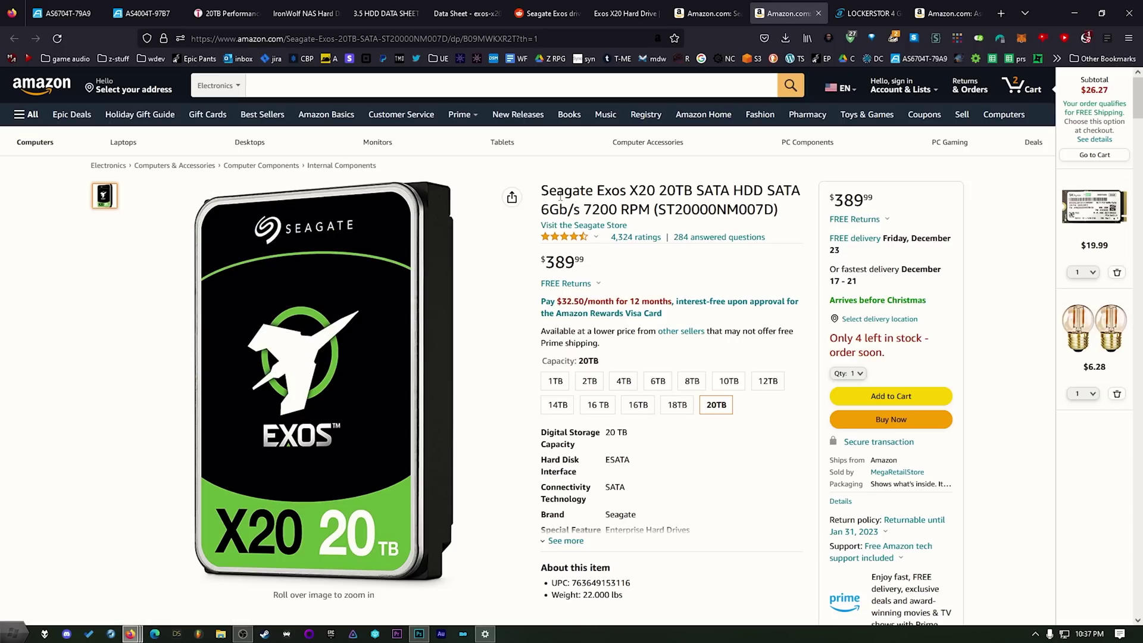
left_click_drag(541, 191, 627, 192)
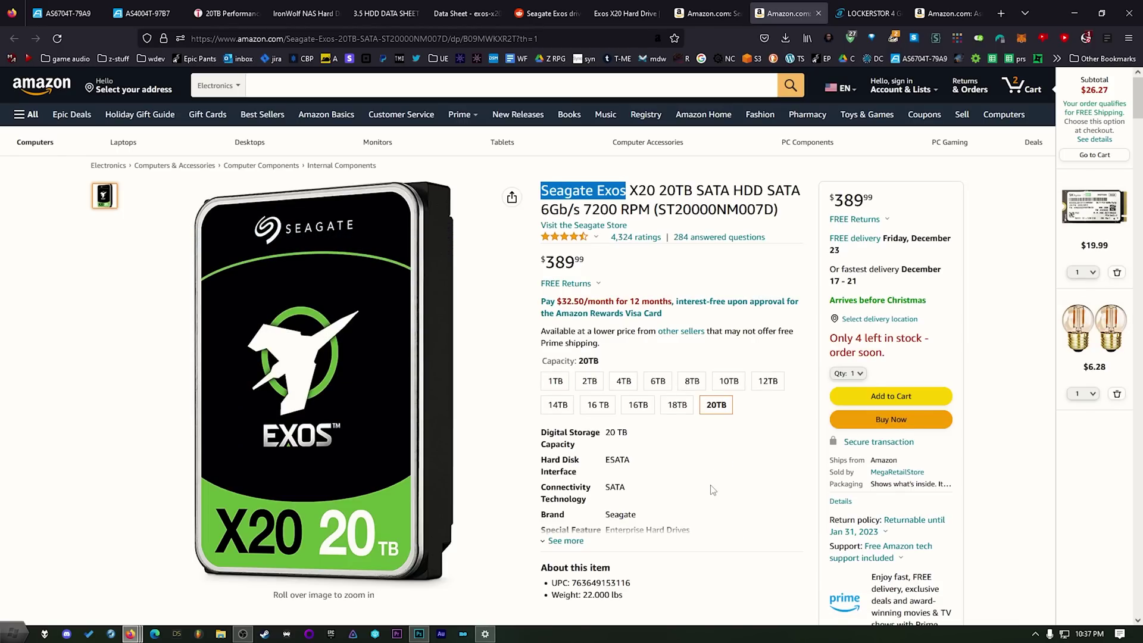
scroll(712, 490, "down", 3)
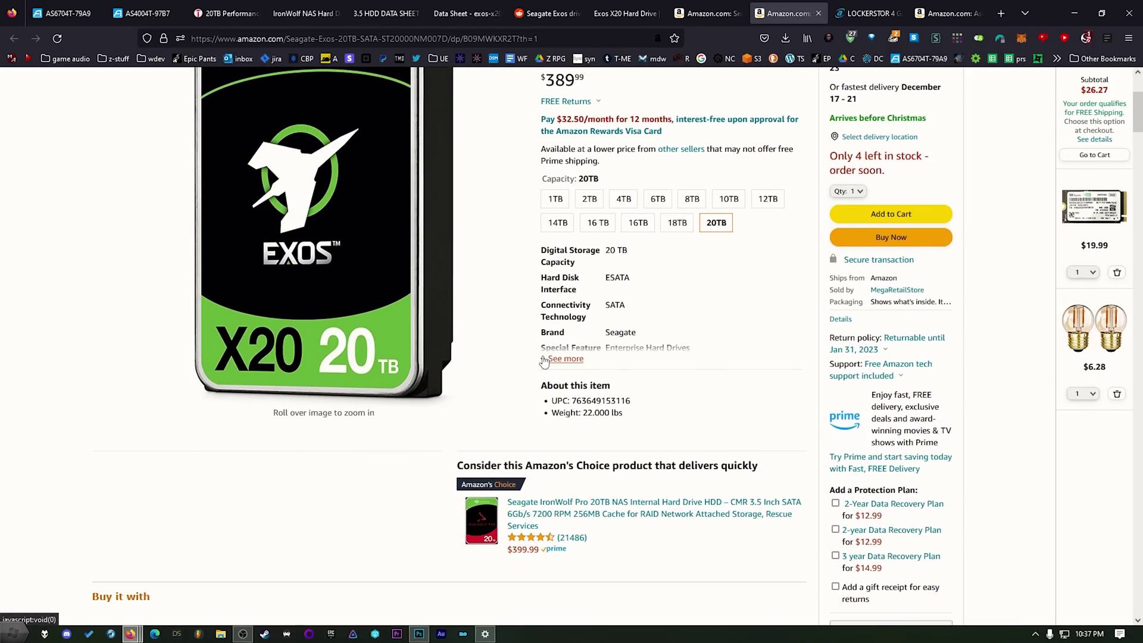
scroll(543, 361, "down", 15)
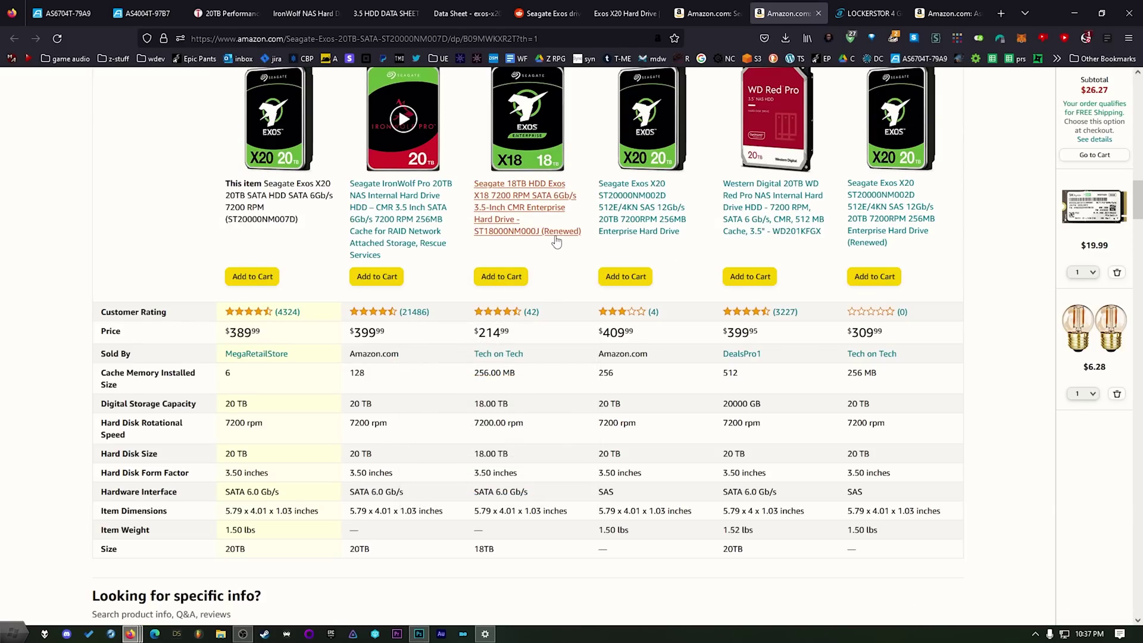
scroll(462, 443, "down", 20)
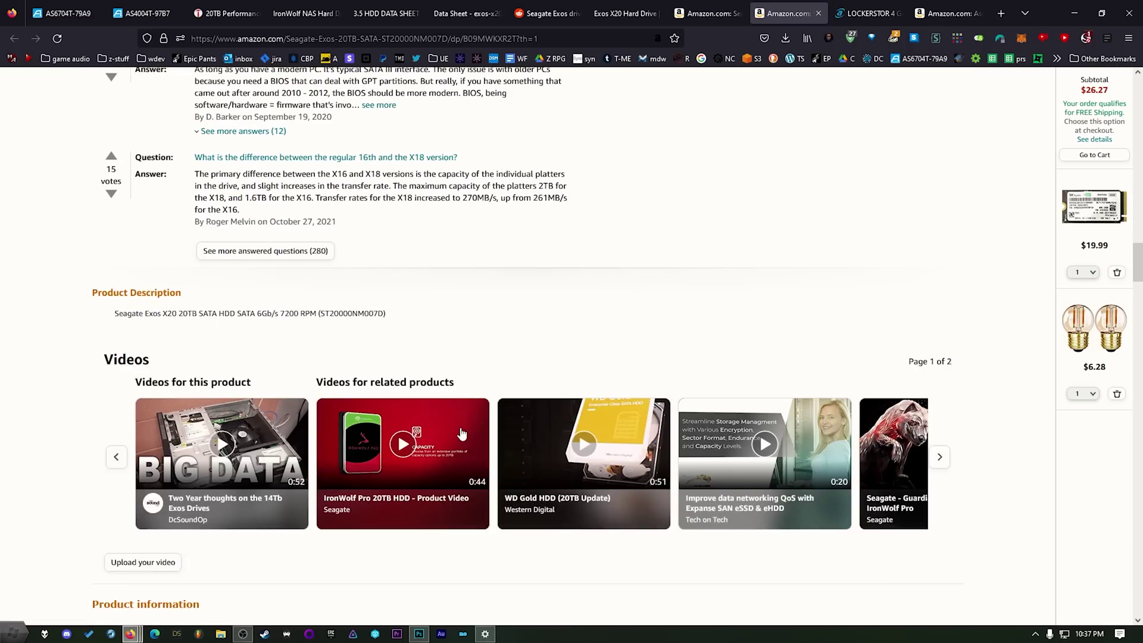
scroll(462, 433, "down", 4)
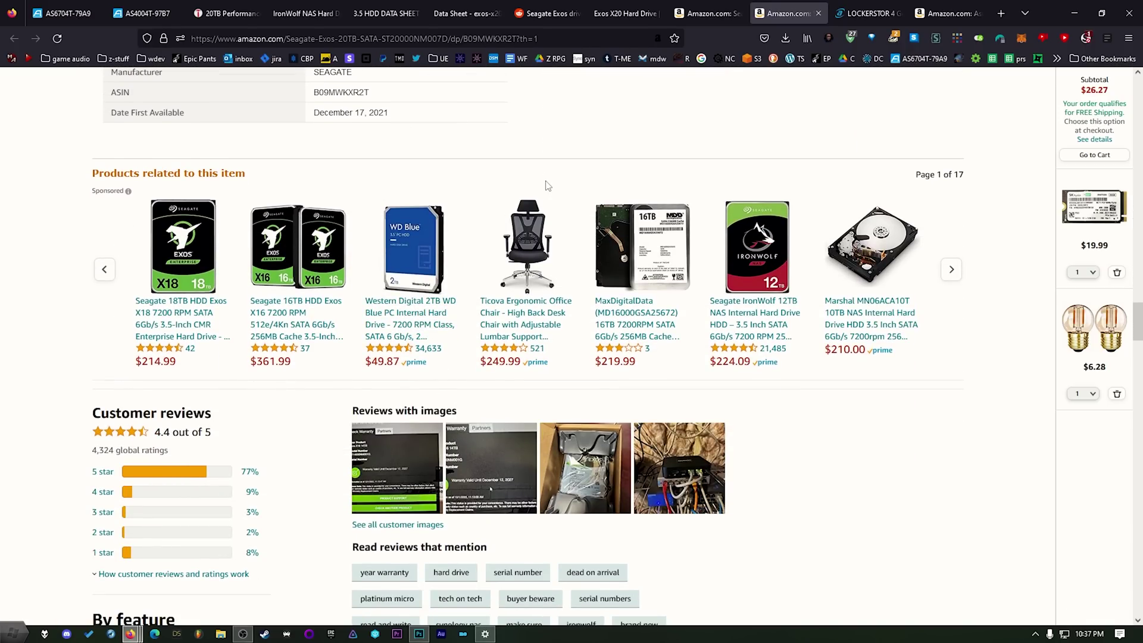
Step: Review the IronWolf Pro datasheet's power, environmental and physical specs, then return to the Exos X20 datasheet
left_click(625, 14)
left_click(465, 13)
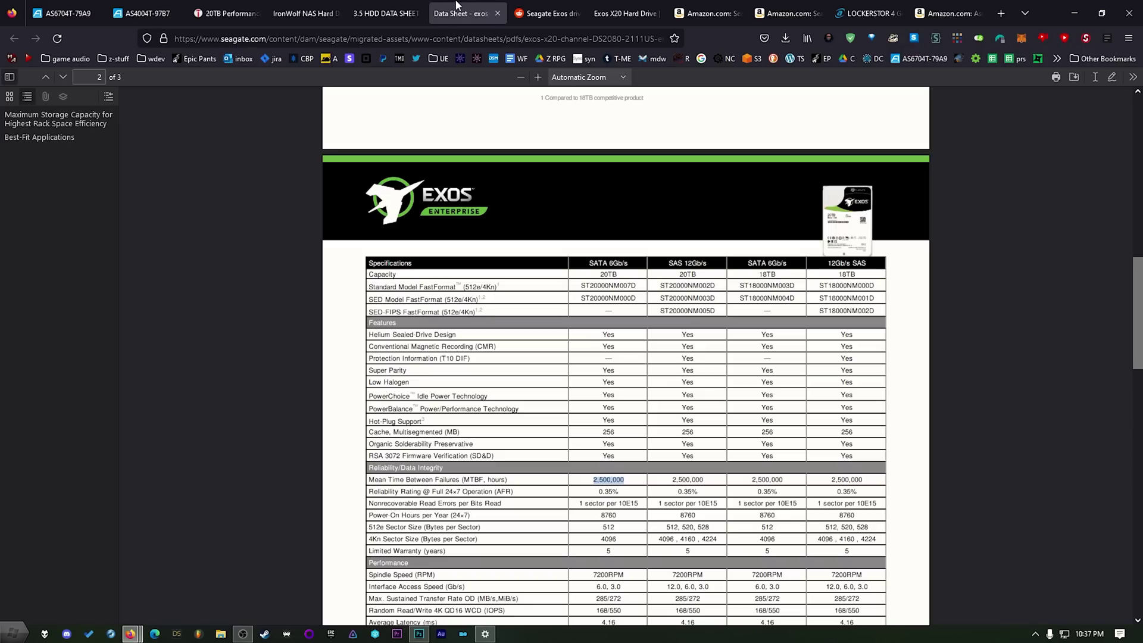
left_click(405, 13)
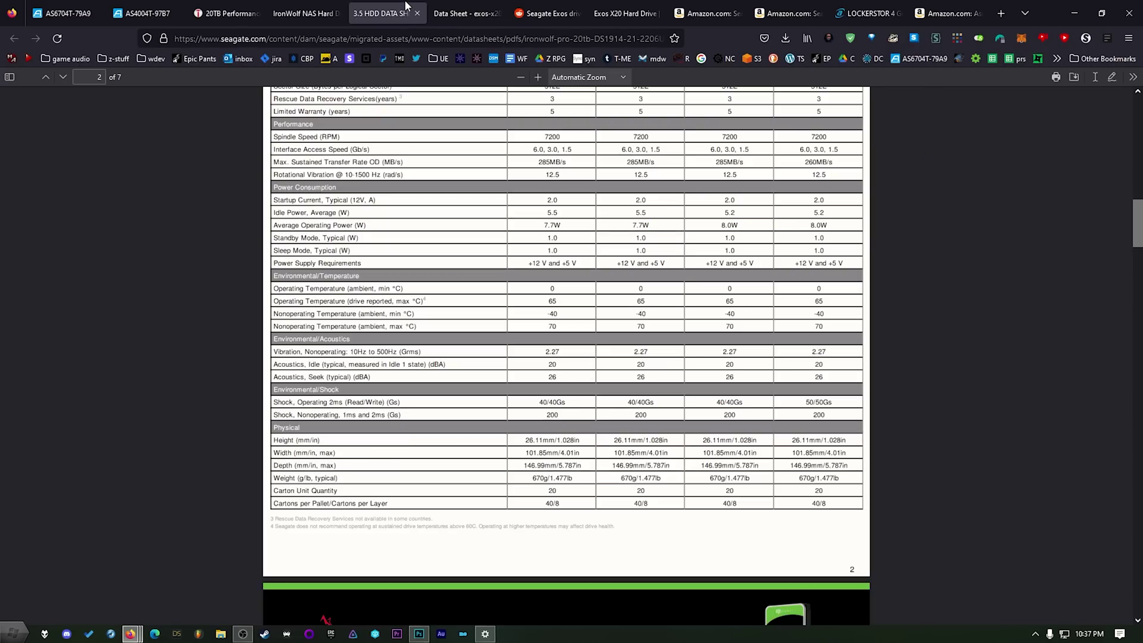
key("Home")
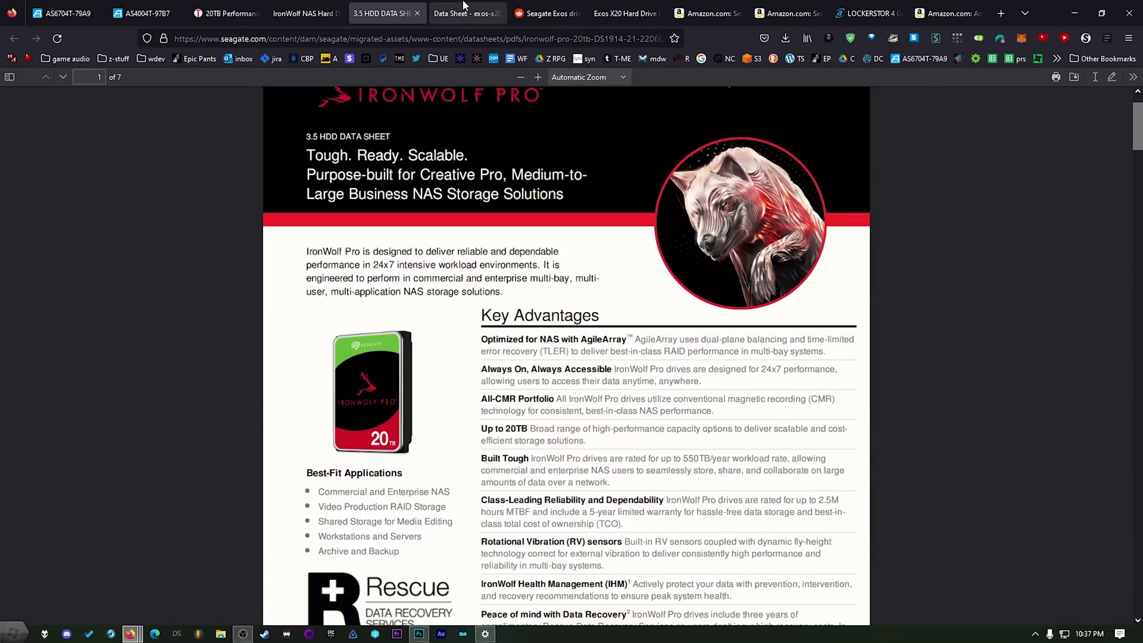
left_click(465, 5)
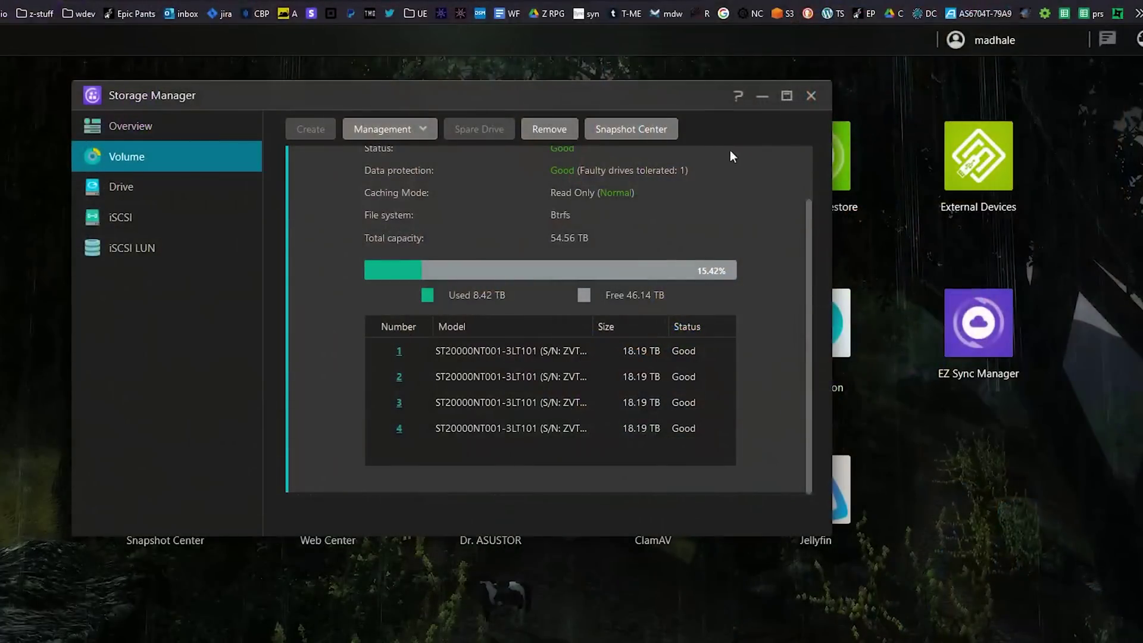
Step: View the storage overview, then confirm IronWolf Health Management among App Central's six installed apps
left_click(131, 128)
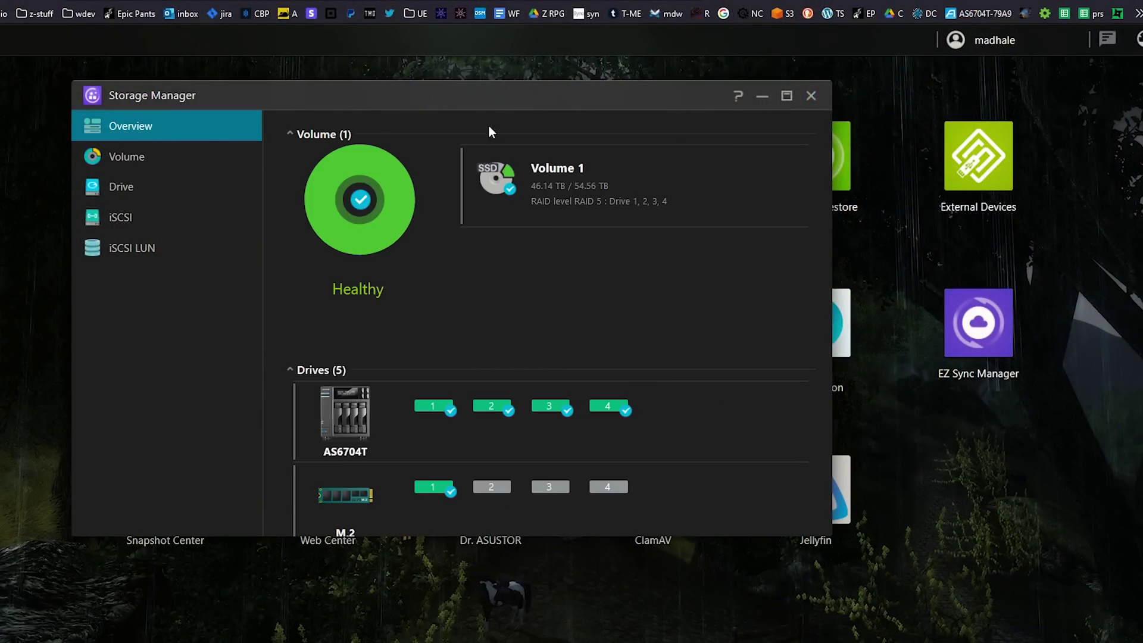
left_click(812, 96)
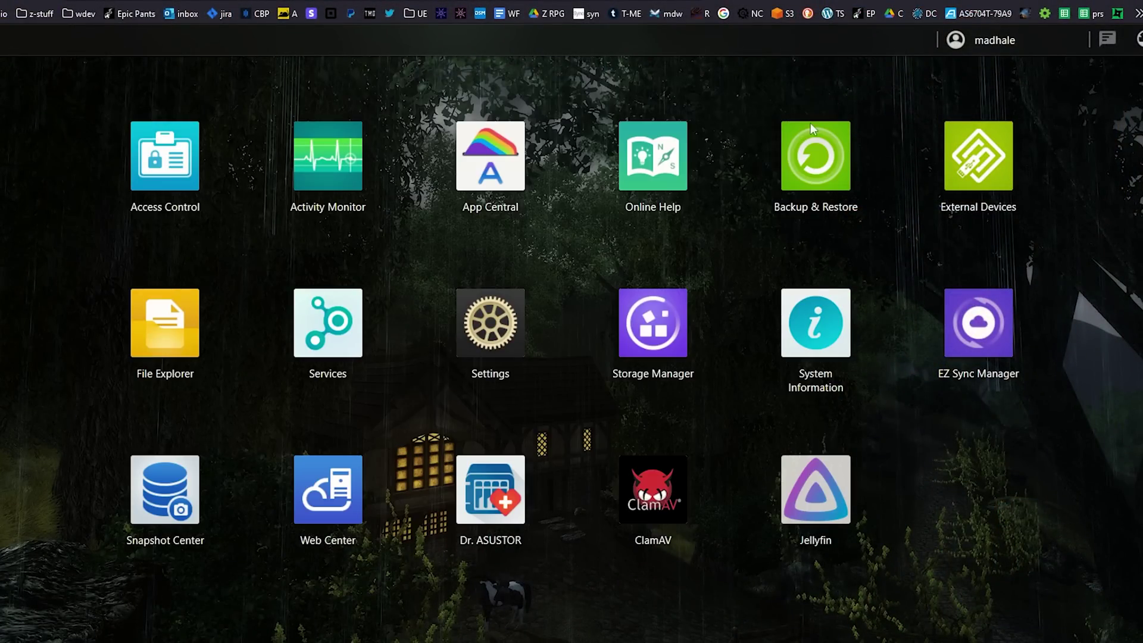
left_click(479, 181)
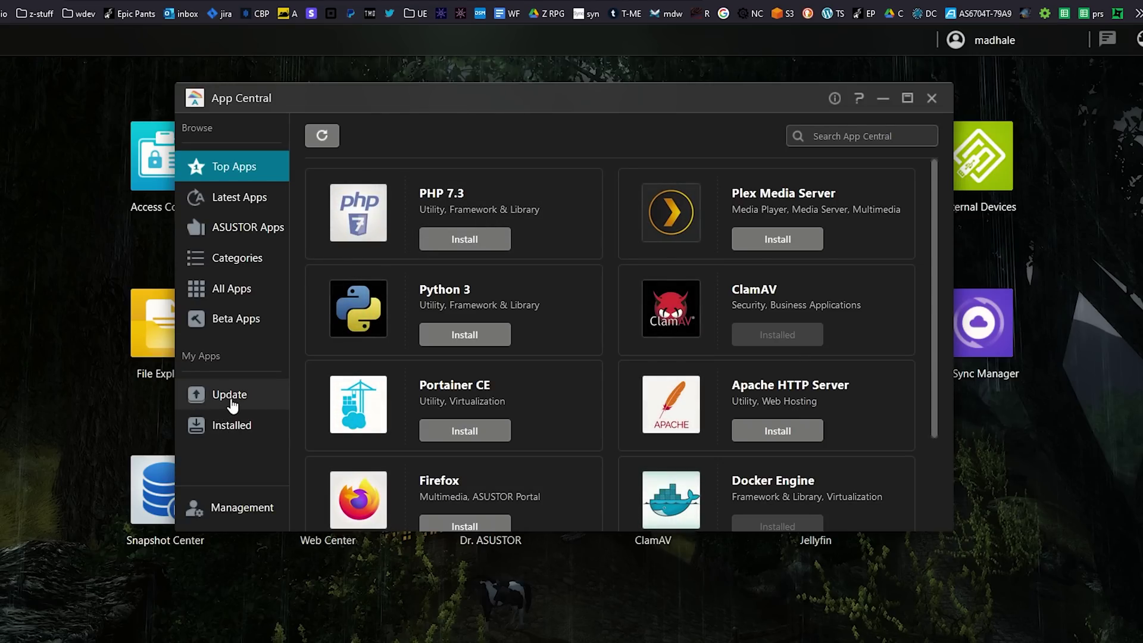
left_click(230, 424)
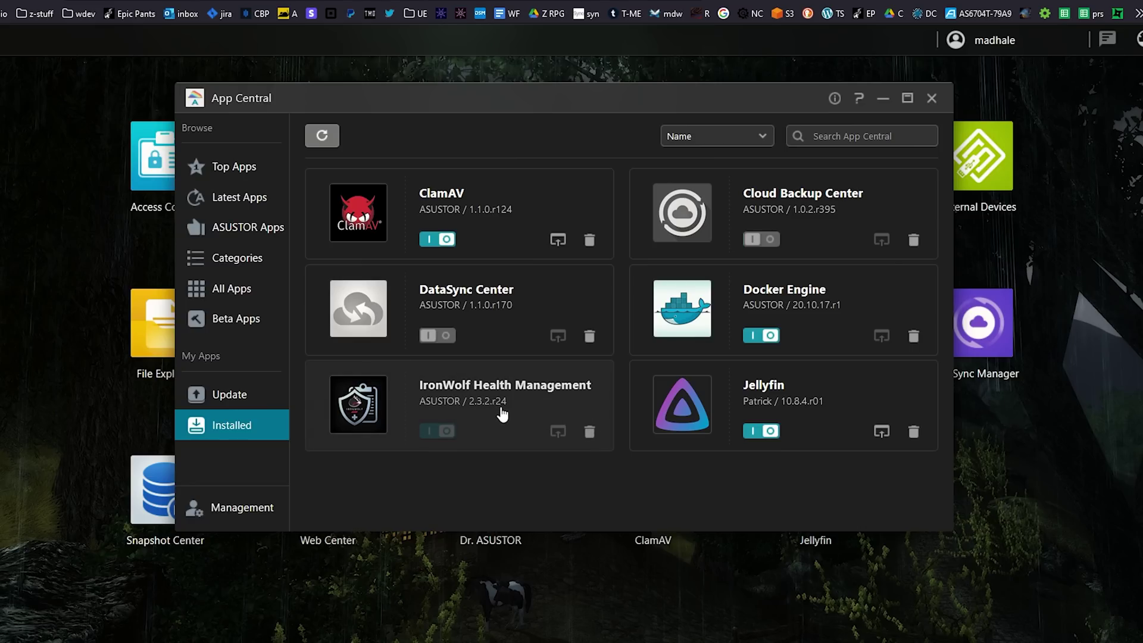
left_click(932, 100)
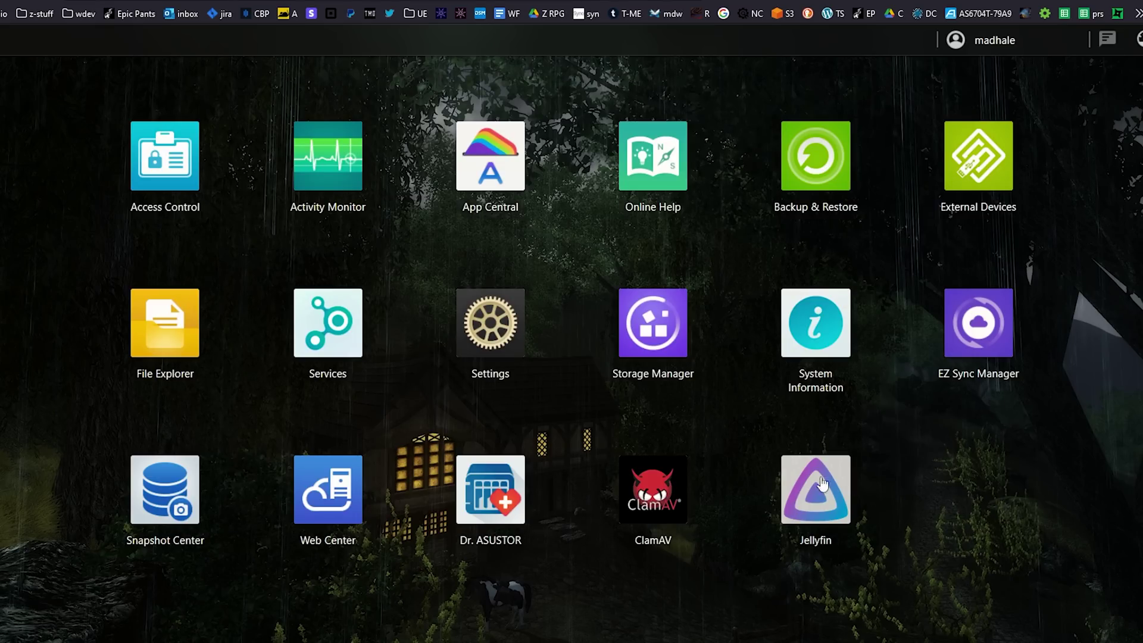
Step: Open Drive 1's IronWolf health details and check its workload and temperature charts
left_click(637, 316)
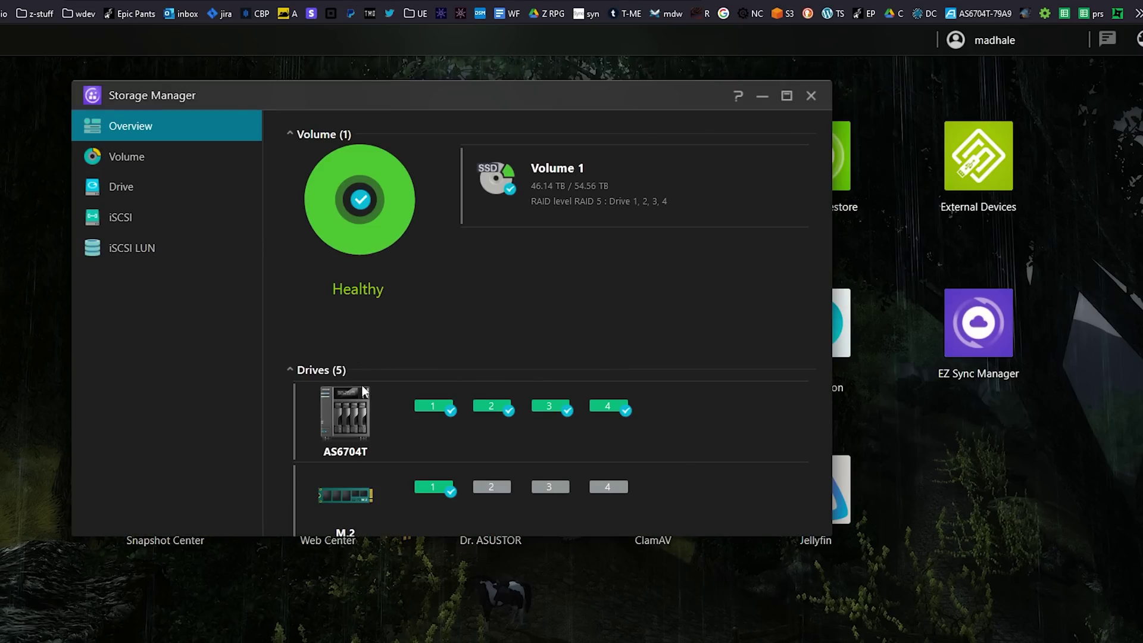
left_click(123, 195)
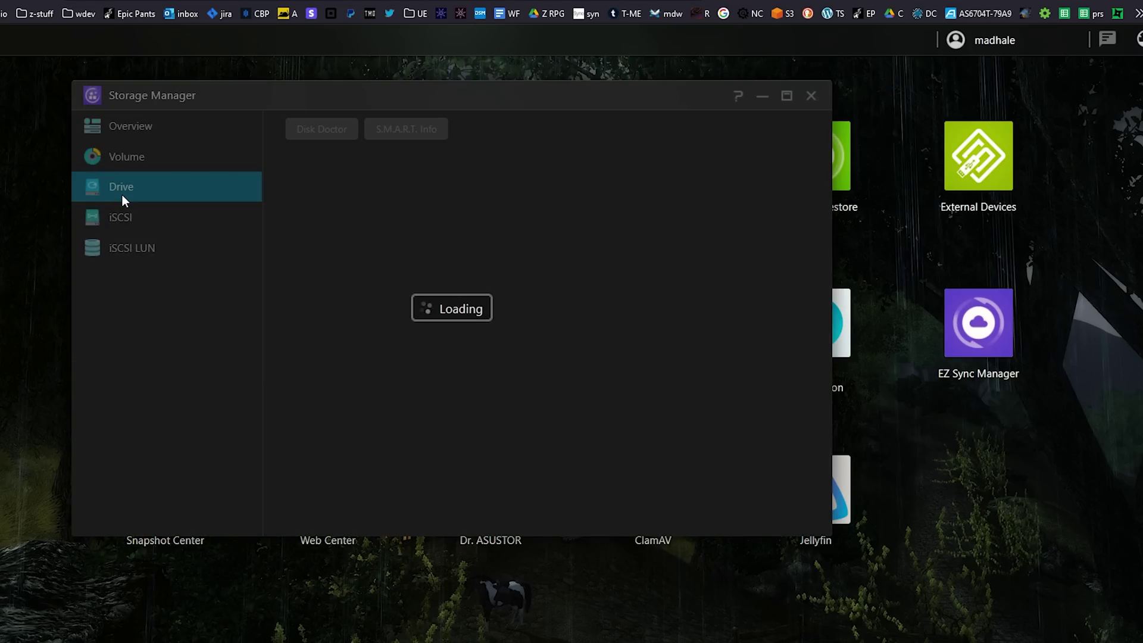
left_click(417, 162)
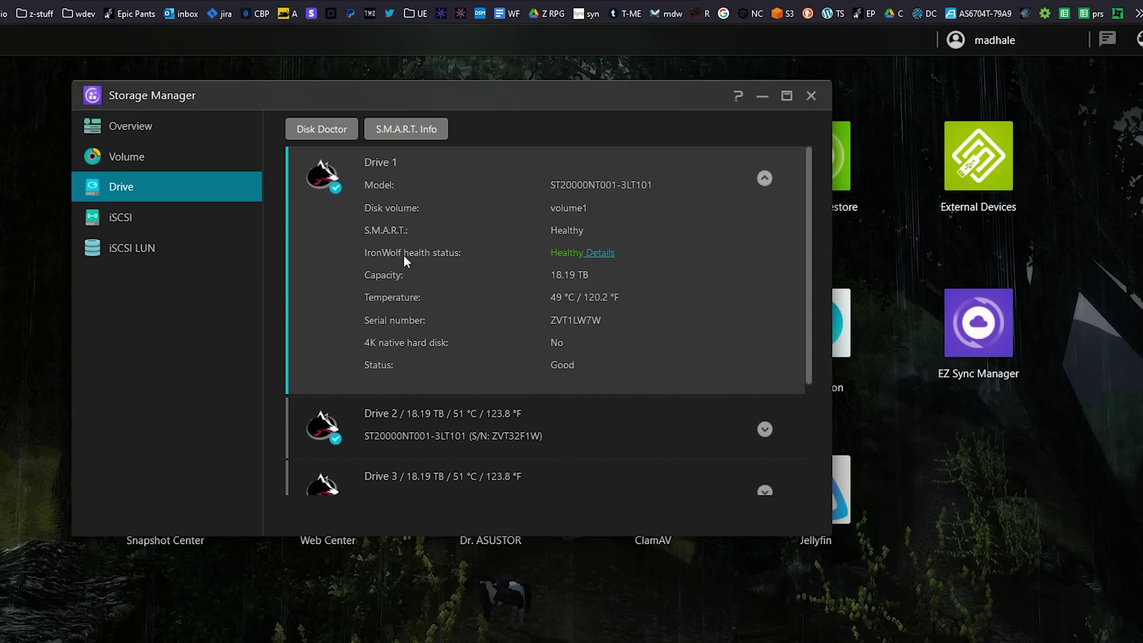
left_click(602, 255)
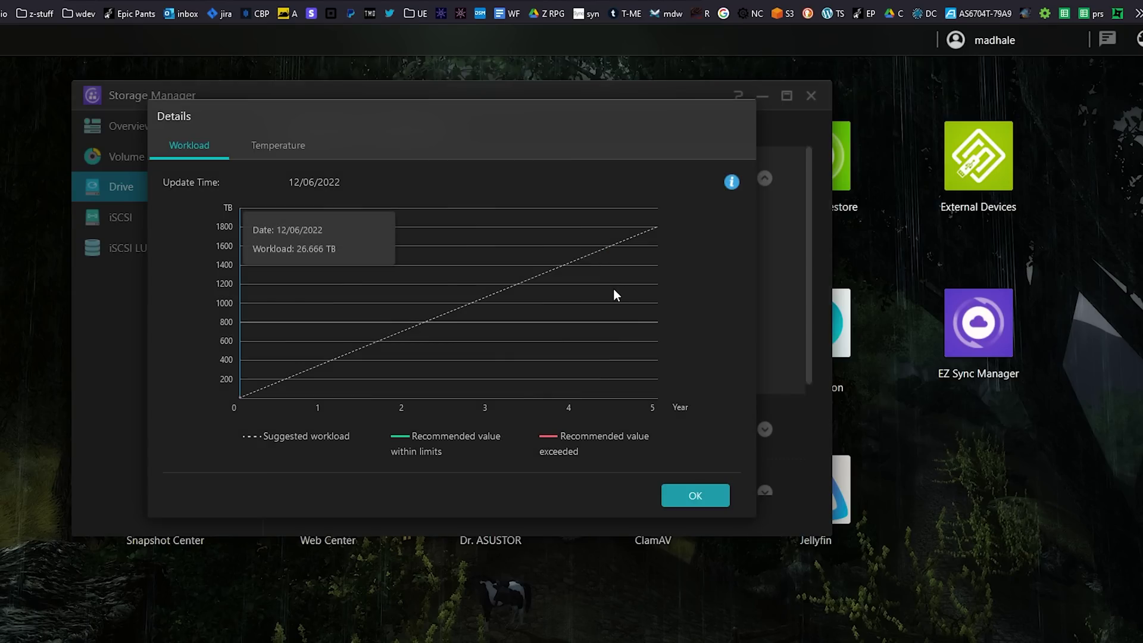
left_click(271, 149)
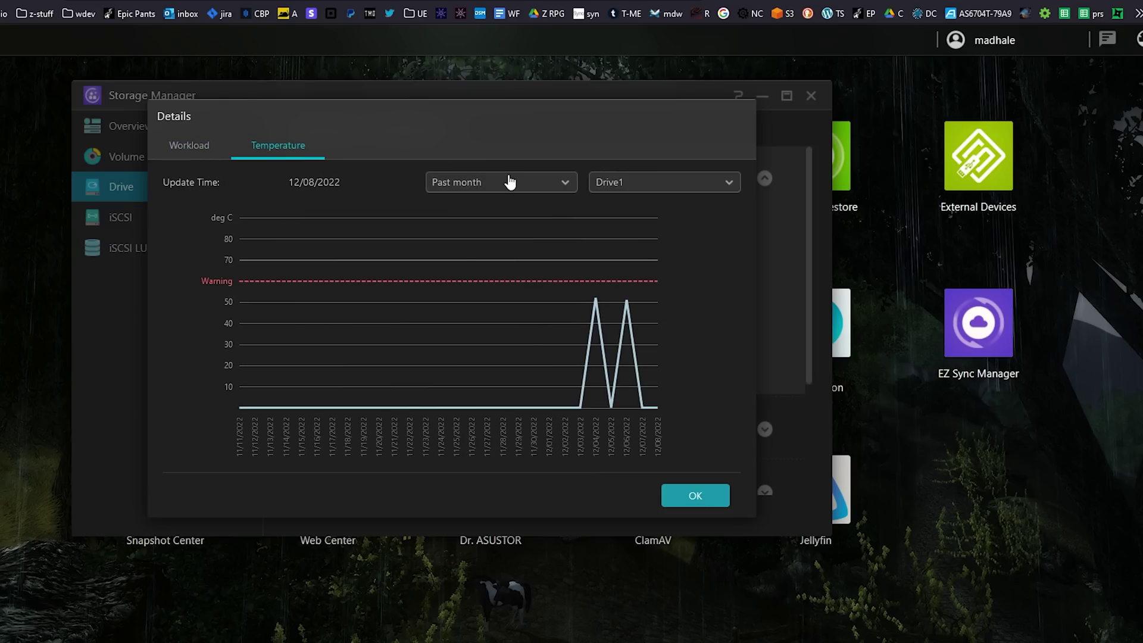
left_click(707, 496)
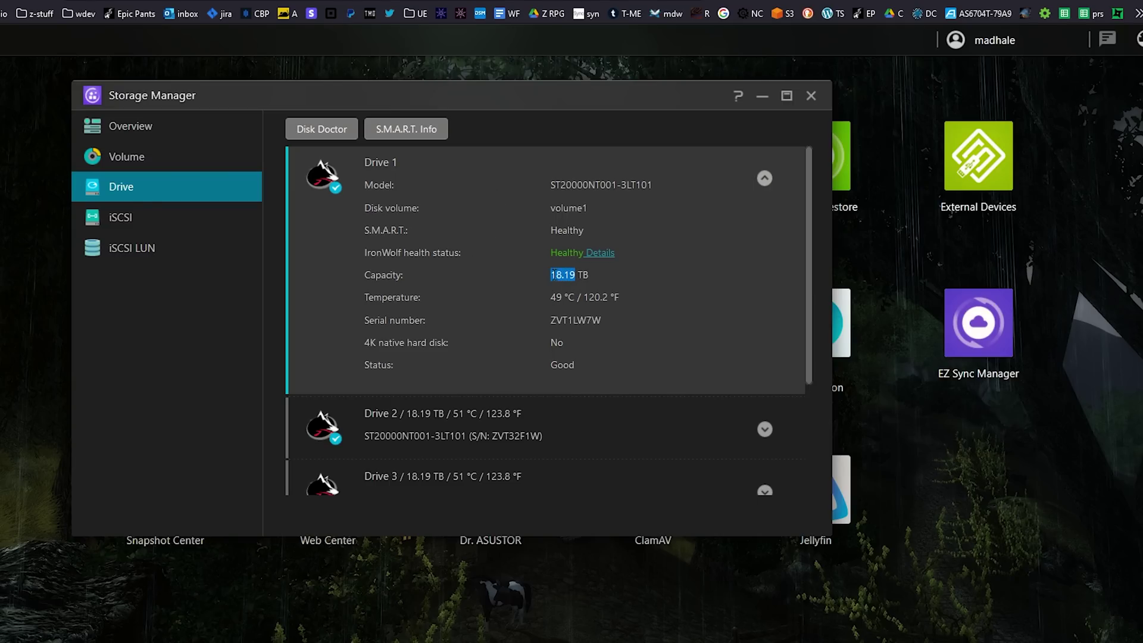
Step: Collapse Drive 1 and expand Drive 2, showing S.M.A.R.T. and IronWolf status Healthy at 51 °C
left_click(583, 281)
left_click(765, 179)
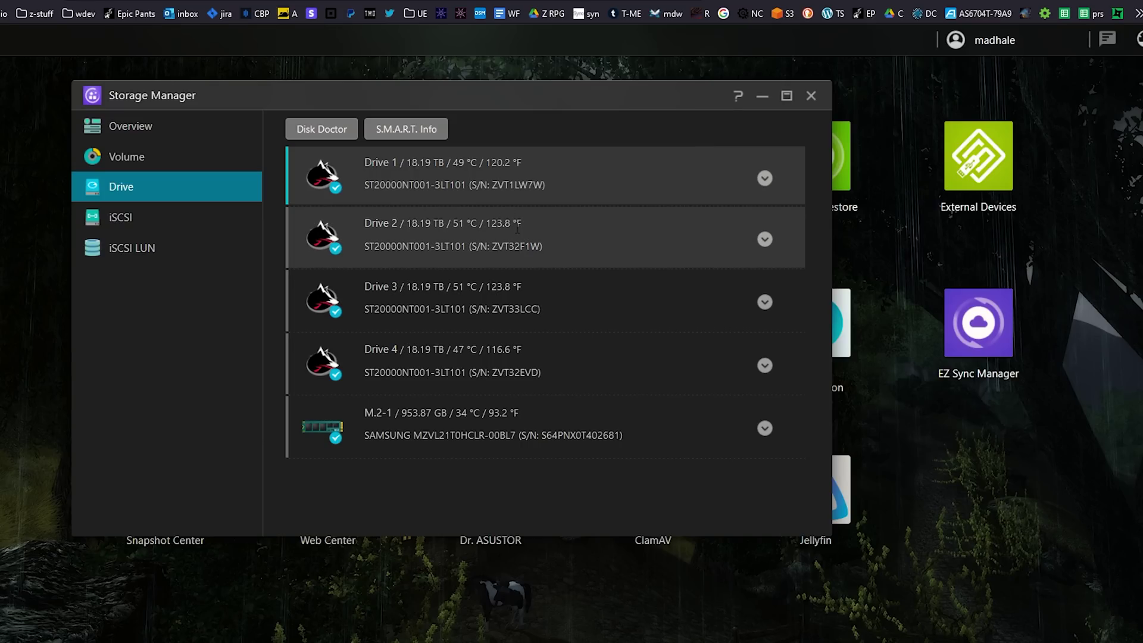
left_click(765, 240)
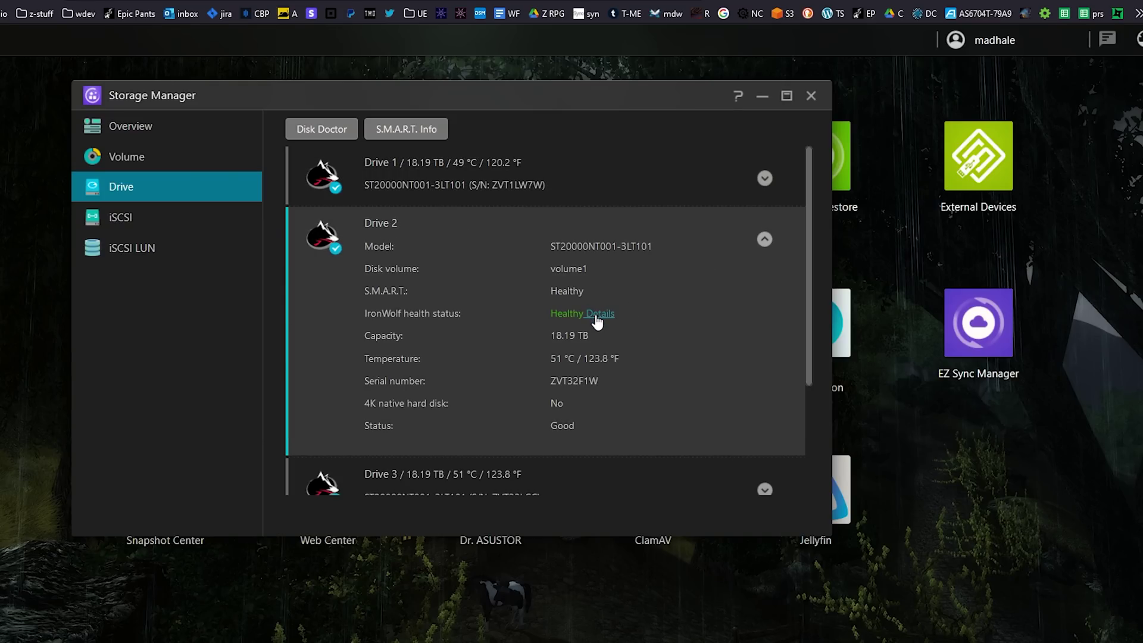
Step: Open Disk Doctor and browse the Bad Block Scan, S.M.A.R.T. Scan and IronWolf settings
left_click(322, 129)
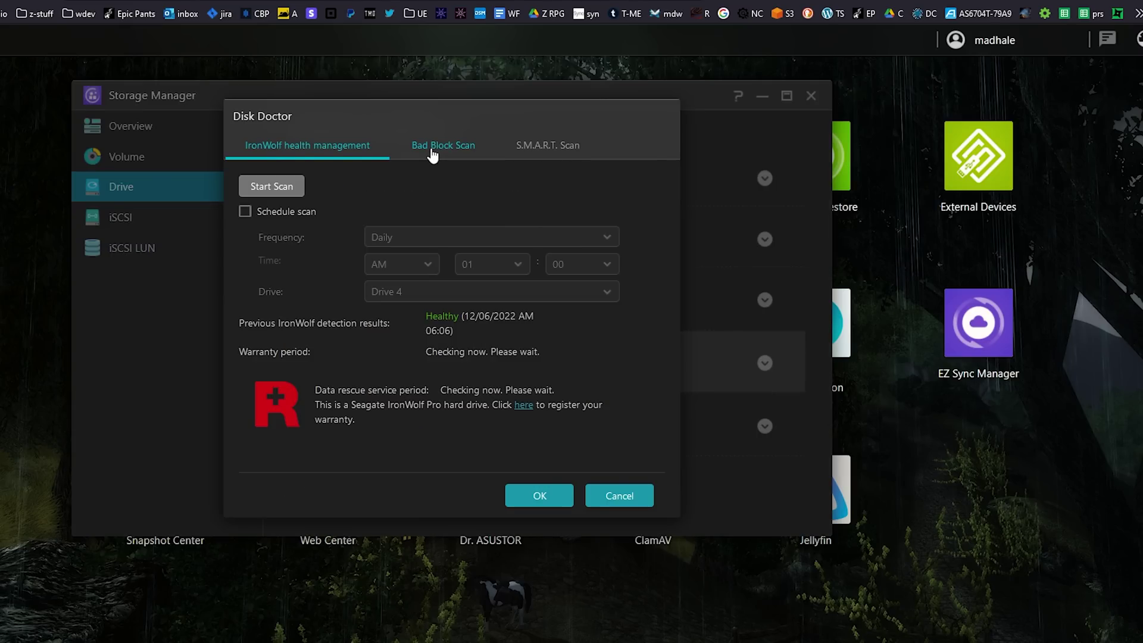
left_click(461, 152)
left_click(551, 164)
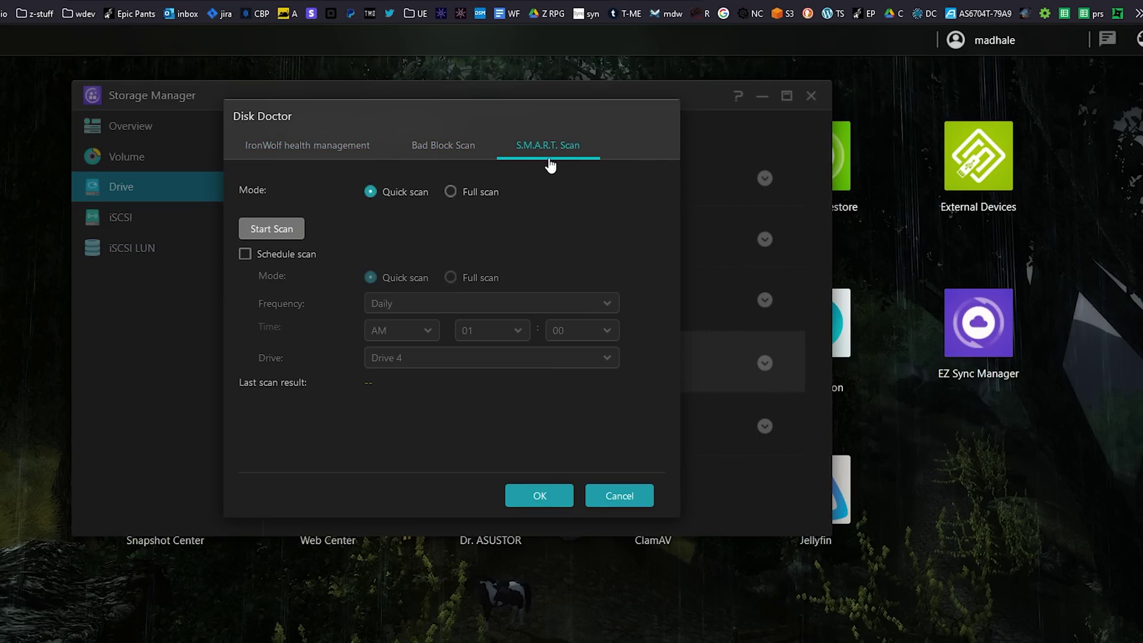
left_click(450, 153)
left_click(307, 148)
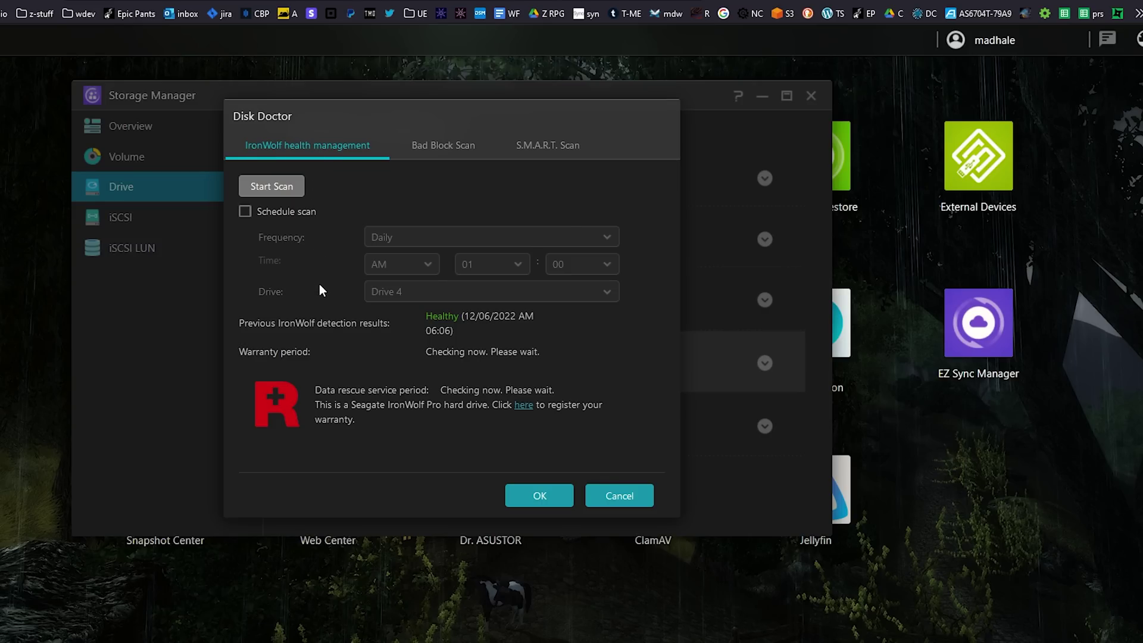
Step: Try a Weekly scheduled IronWolf scan, then cancel to discard the schedule
left_click(243, 212)
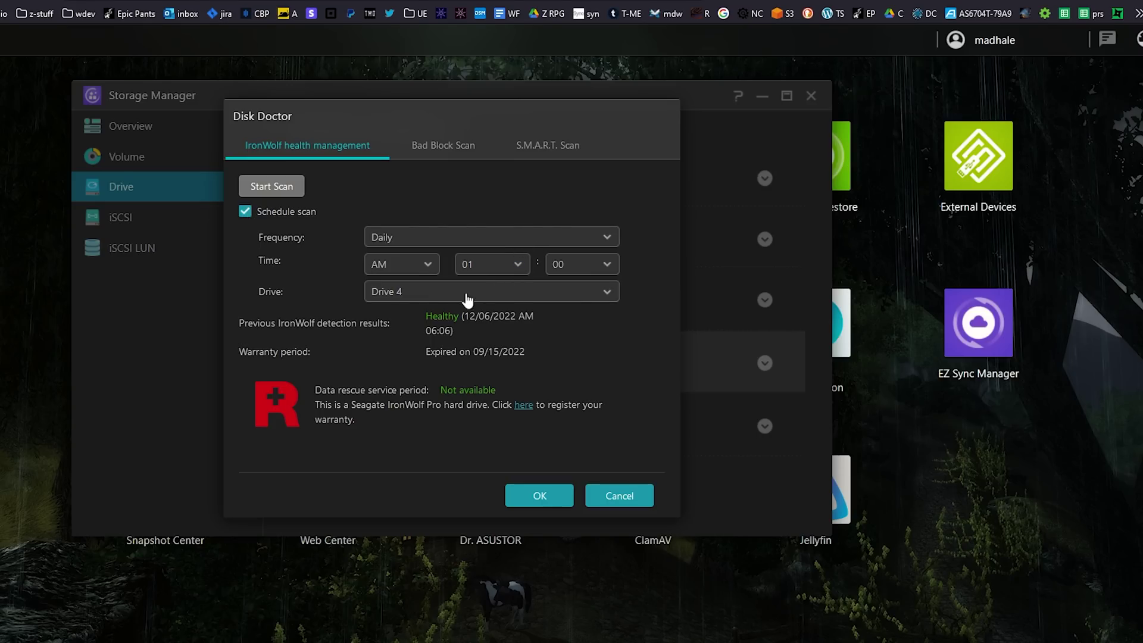
left_click(446, 236)
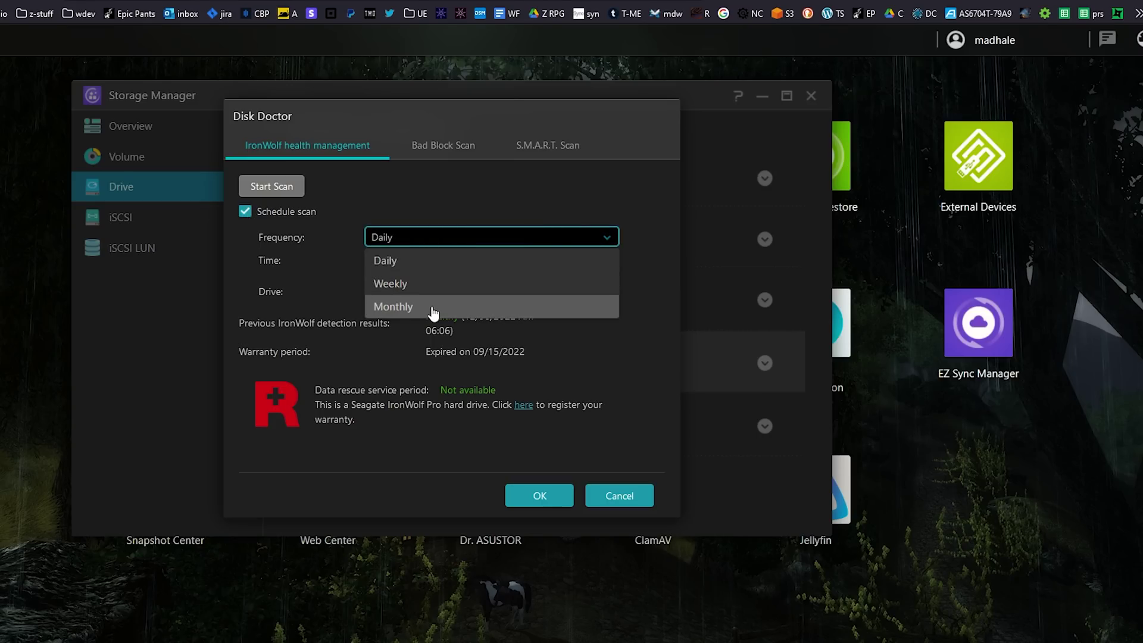
left_click(416, 286)
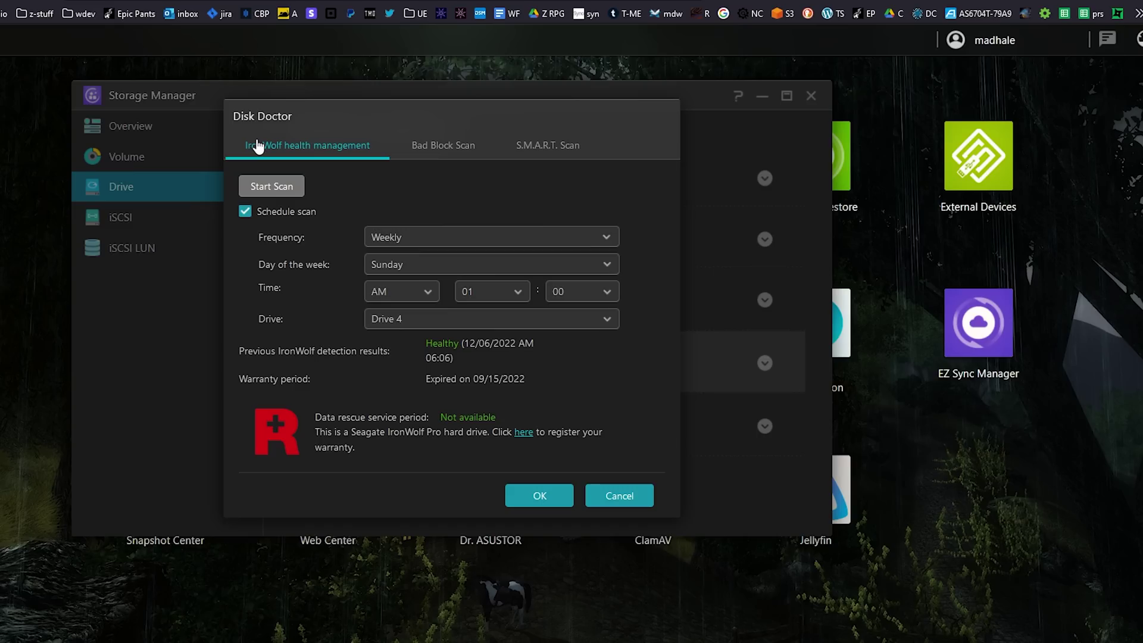
left_click(648, 498)
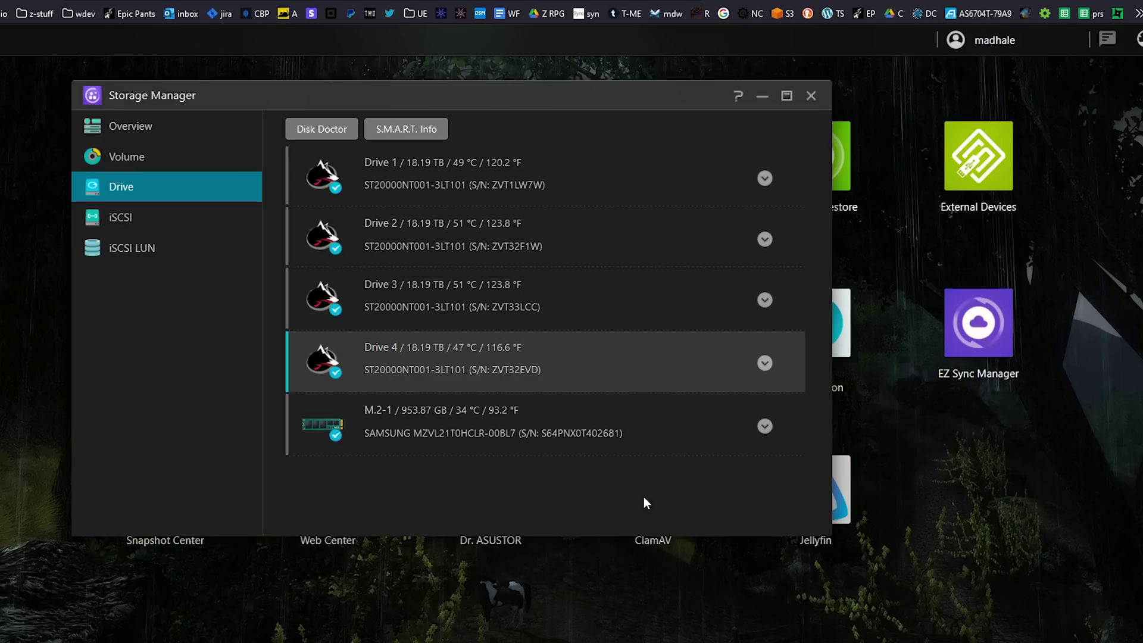
left_click(766, 300)
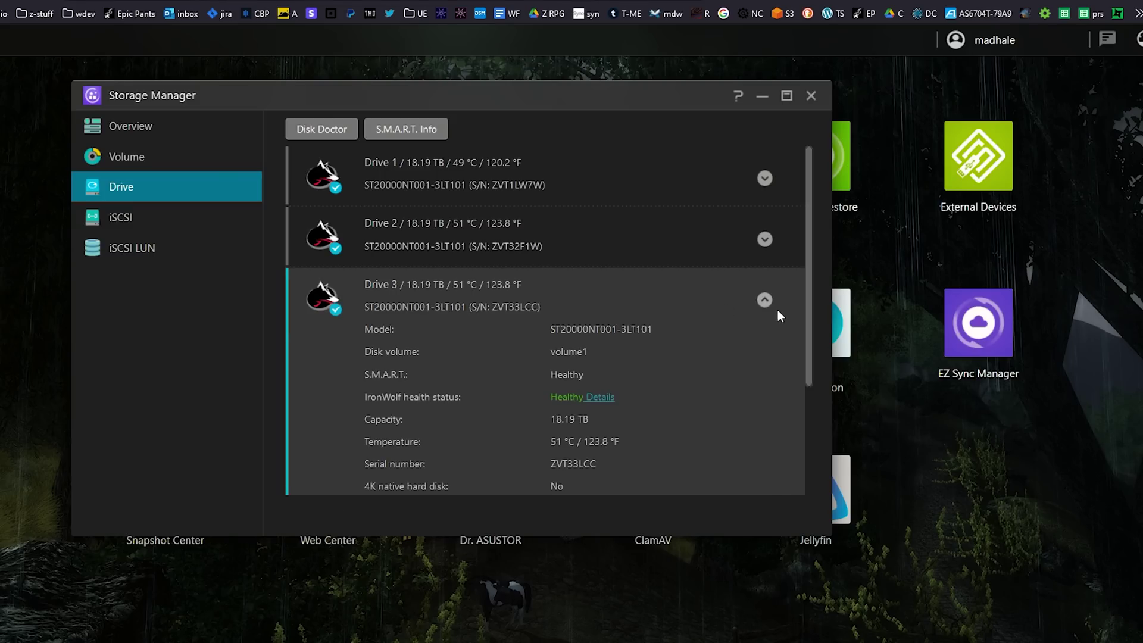
left_click(765, 301)
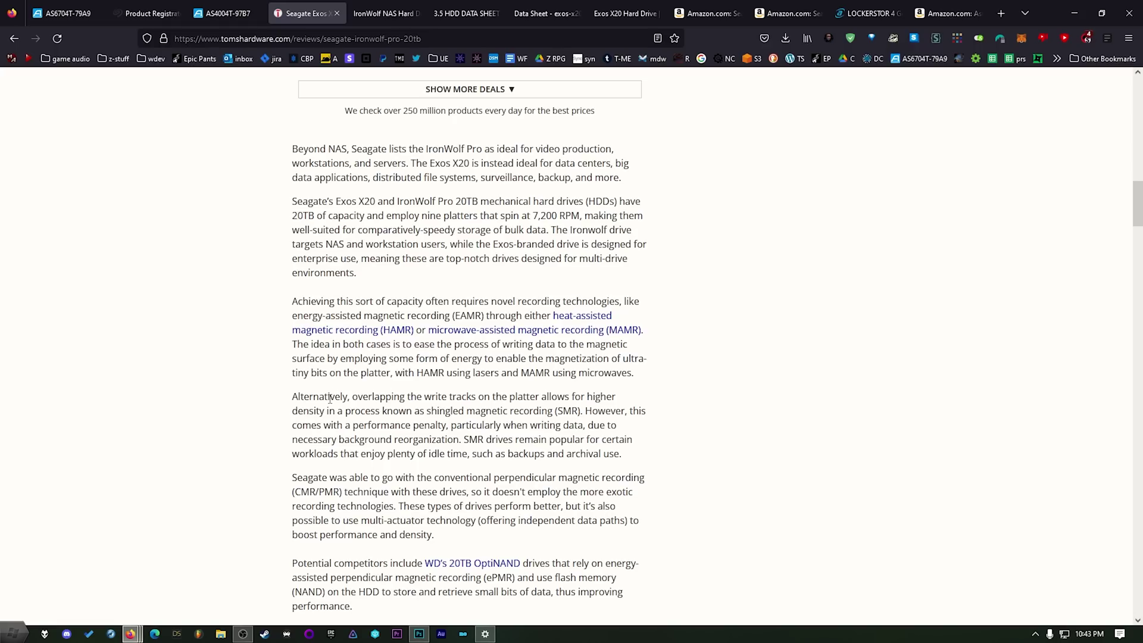
Step: Highlight the review's sentence on shingled magnetic recording, then clear the selection
left_click_drag(382, 398, 632, 412)
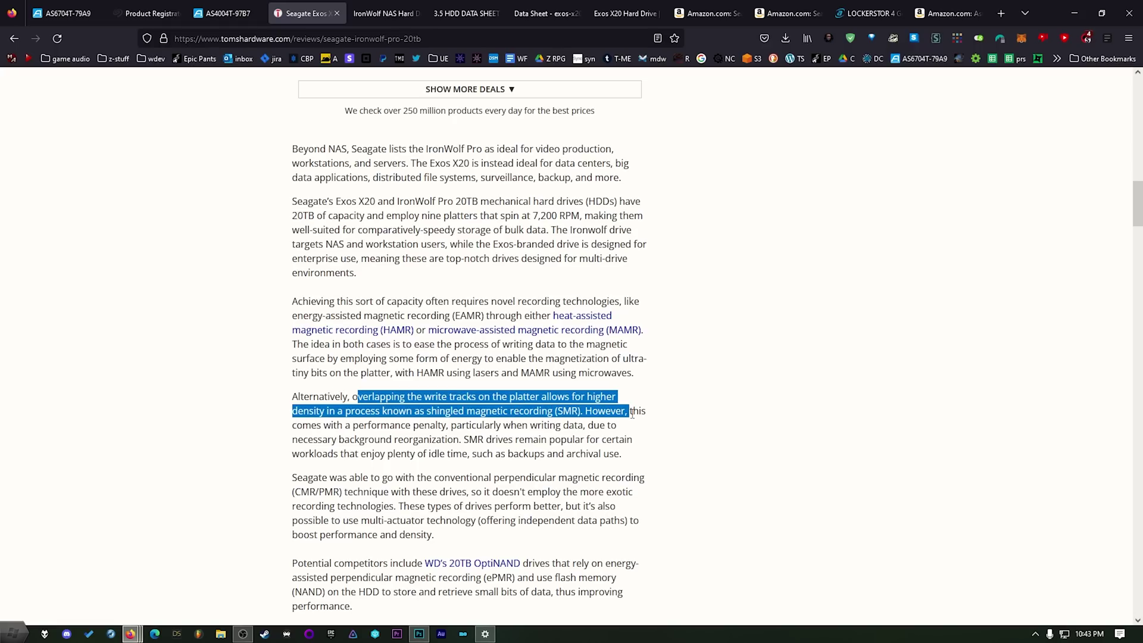
left_click(575, 471)
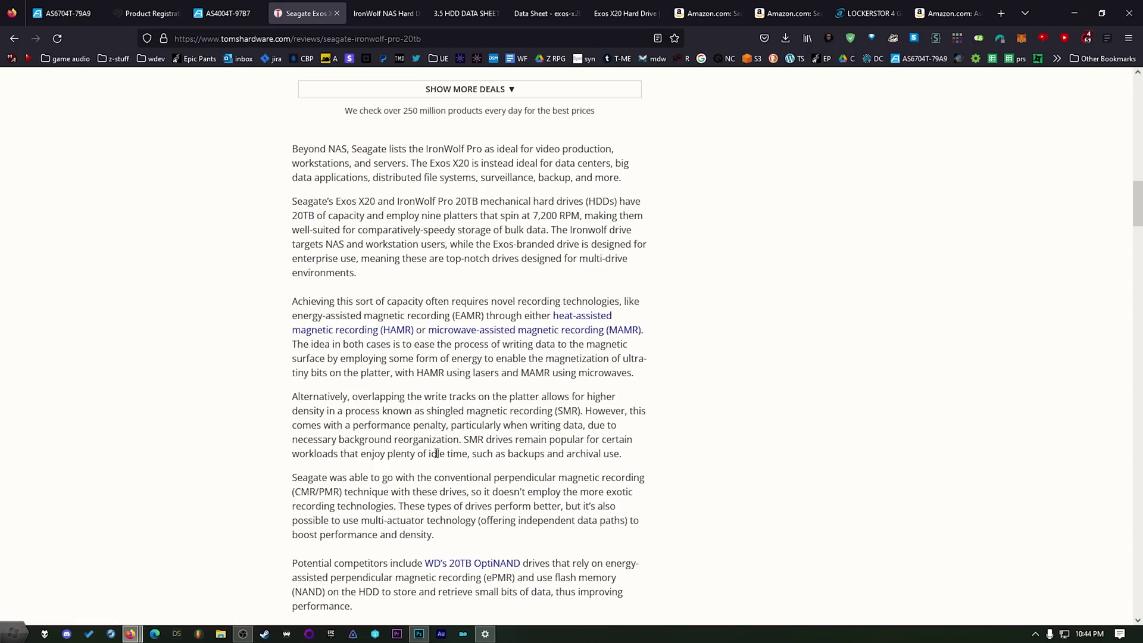
scroll(435, 452, "down", 2)
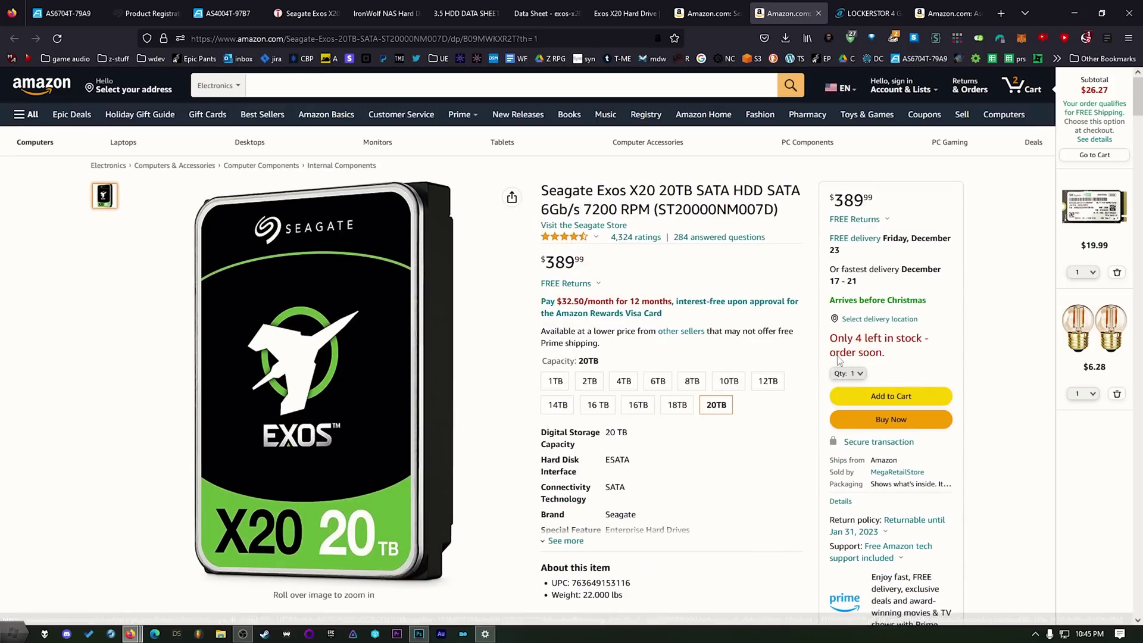
Step: Scroll the Amazon Exos X20 listing to its $389.99 price and December 23 delivery
scroll(714, 315, "down", 1)
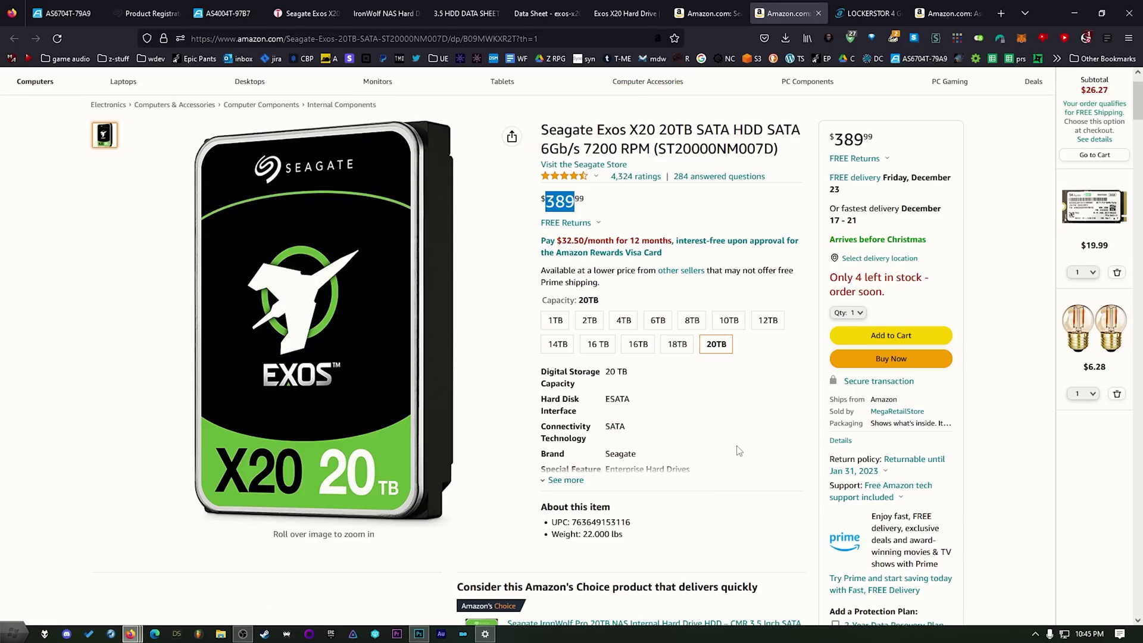
key("ctrl+Page_Up")
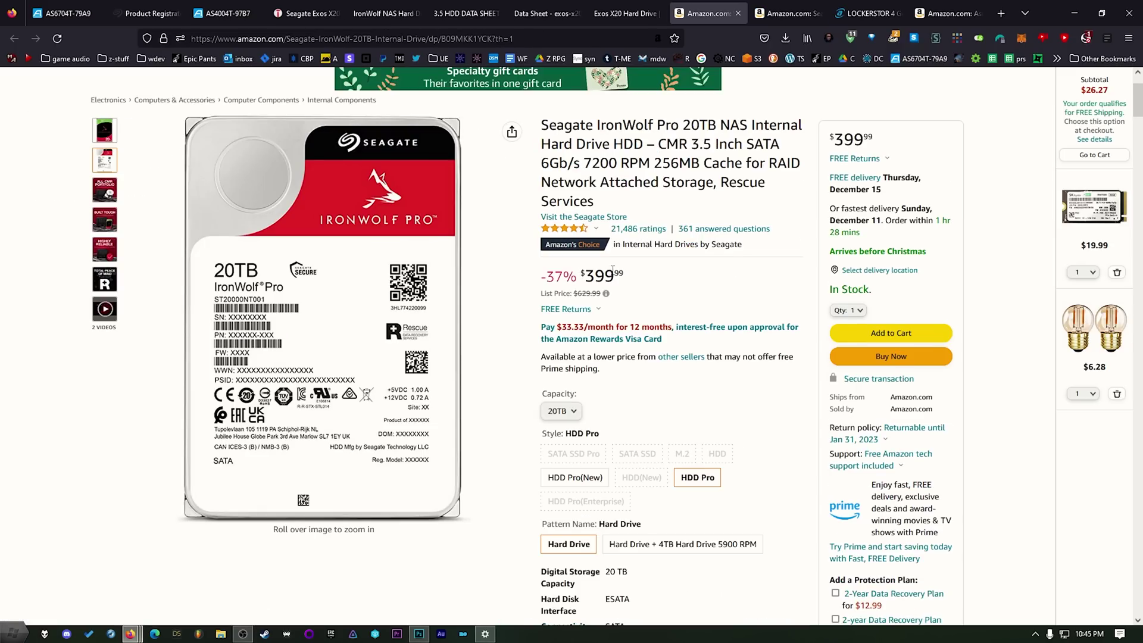